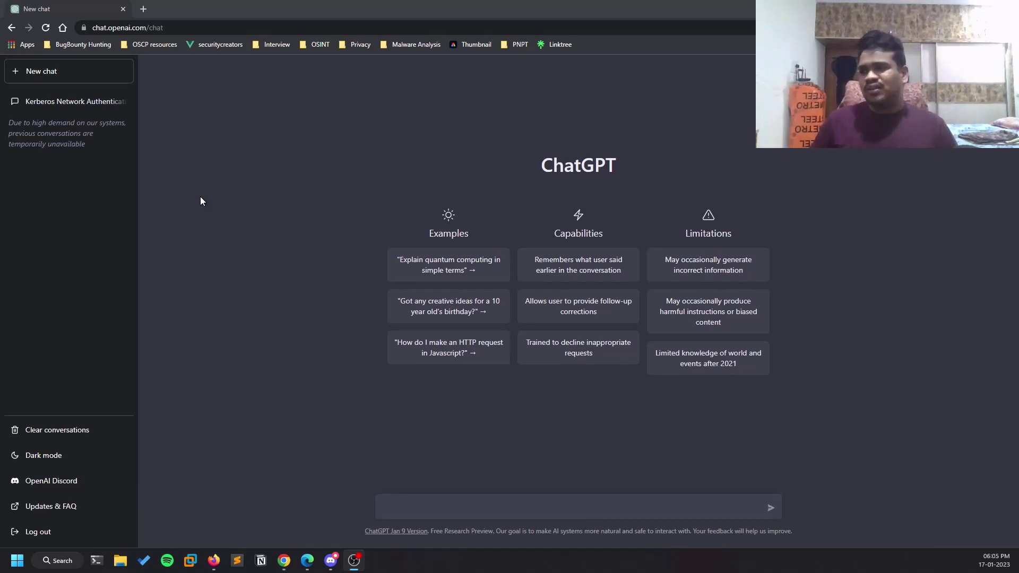
Bring the Chrome window with the fresh ChatGPT chat to the front.
click(602, 515)
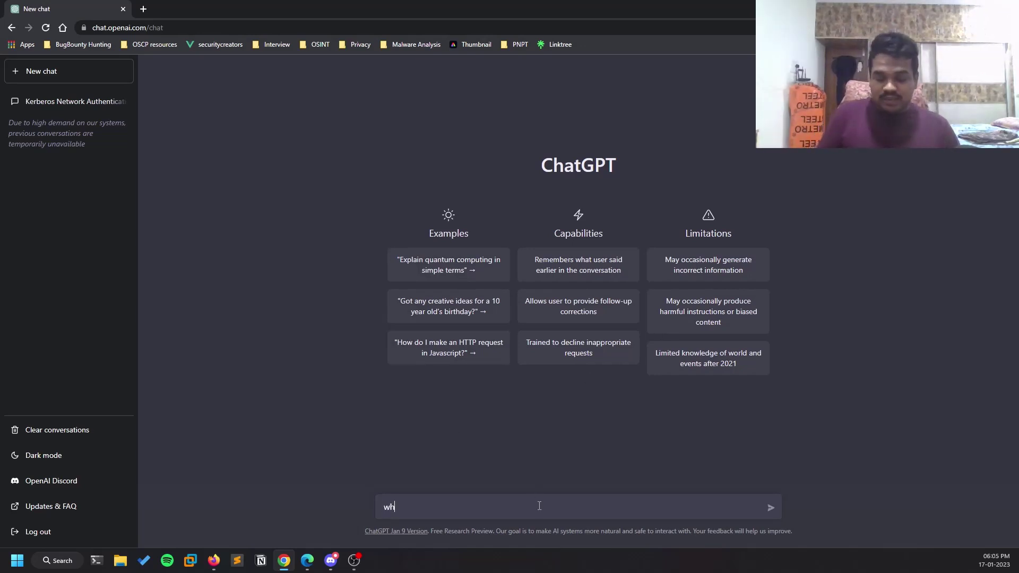
Send the question 'what is kerberos' to ChatGPT.
text(is kerberos)
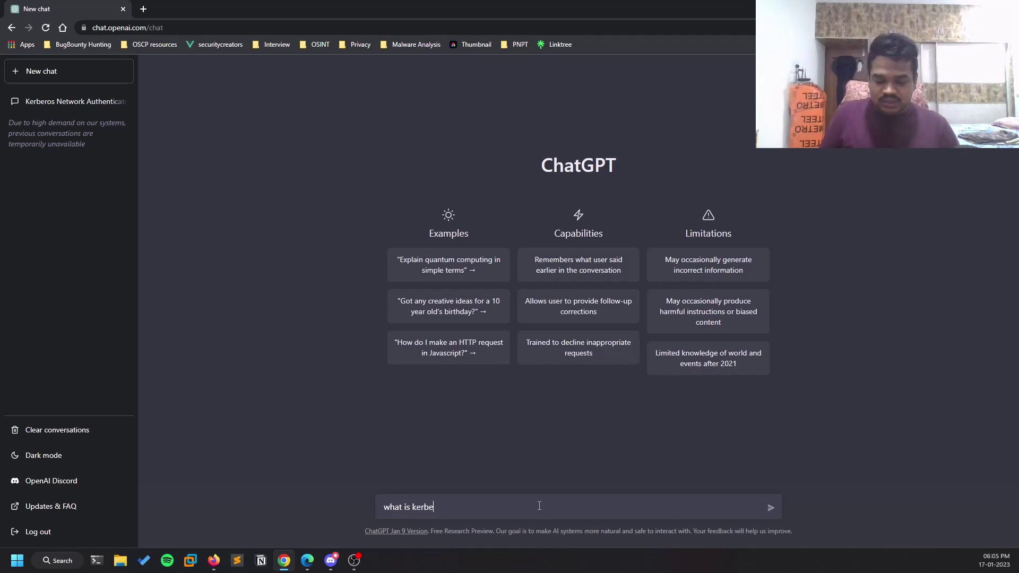
key(Return)
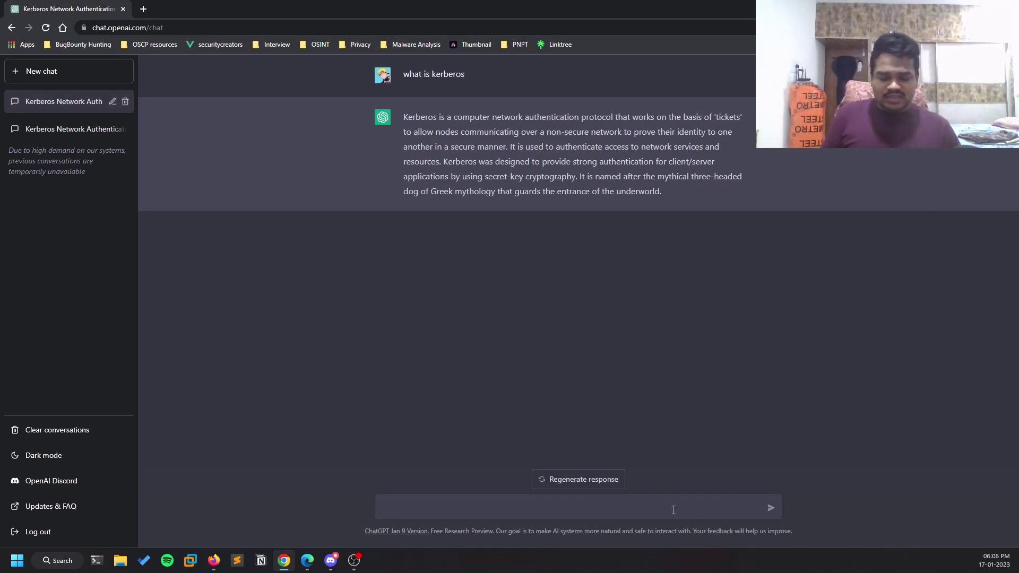
Ask 'what is kerberoasting', correcting the mistyped 'what is CWE' text first.
text(what is )
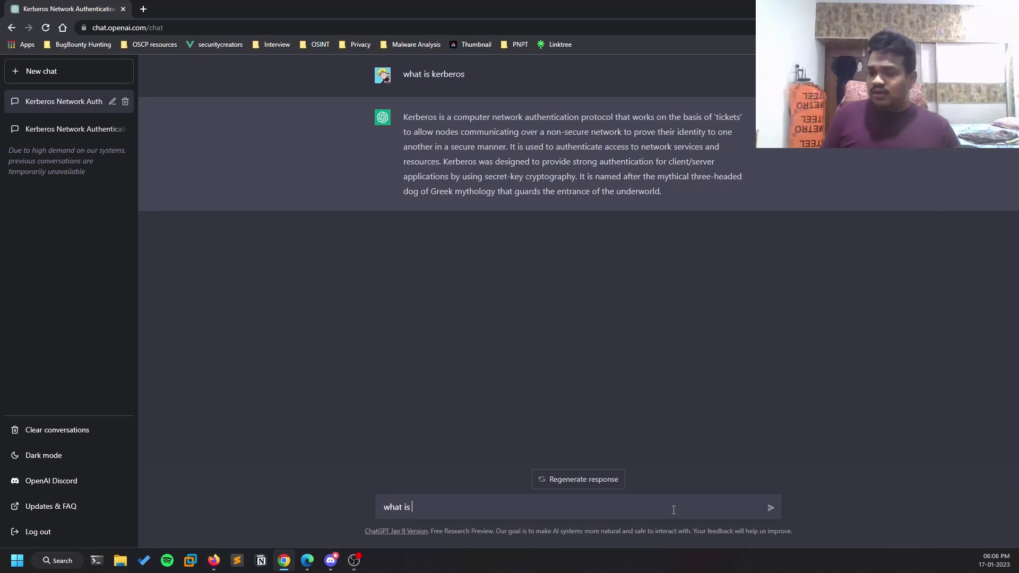
text(CWE)
key(BackSpace)
key(BackSpace)
key(BackSpace)
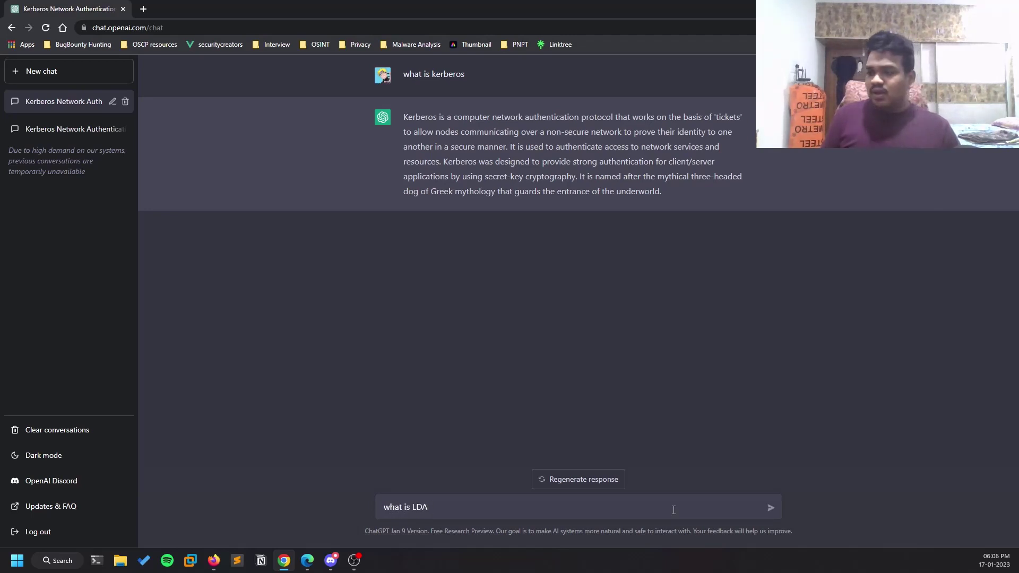
text(kerber)
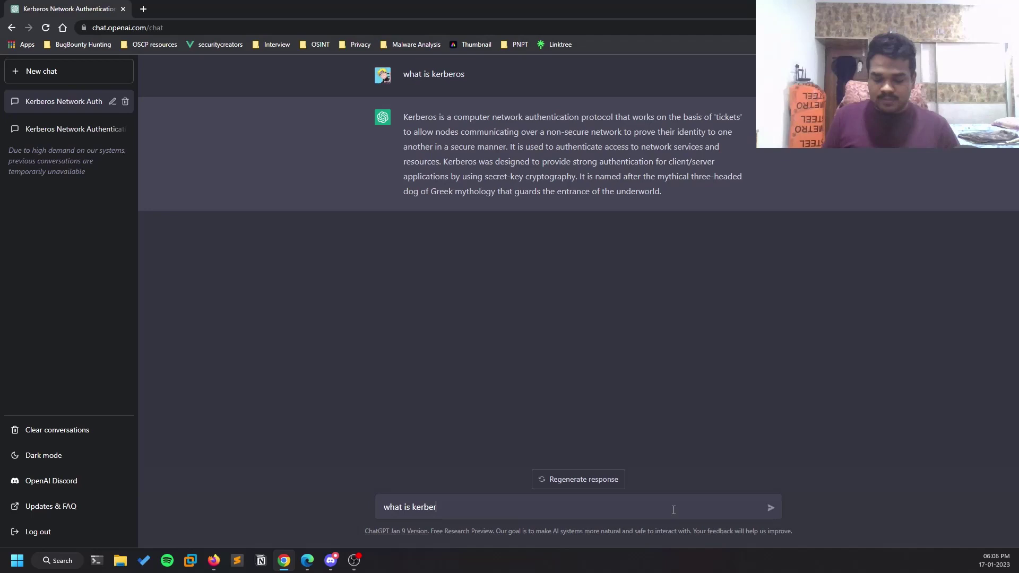
text(oasting)
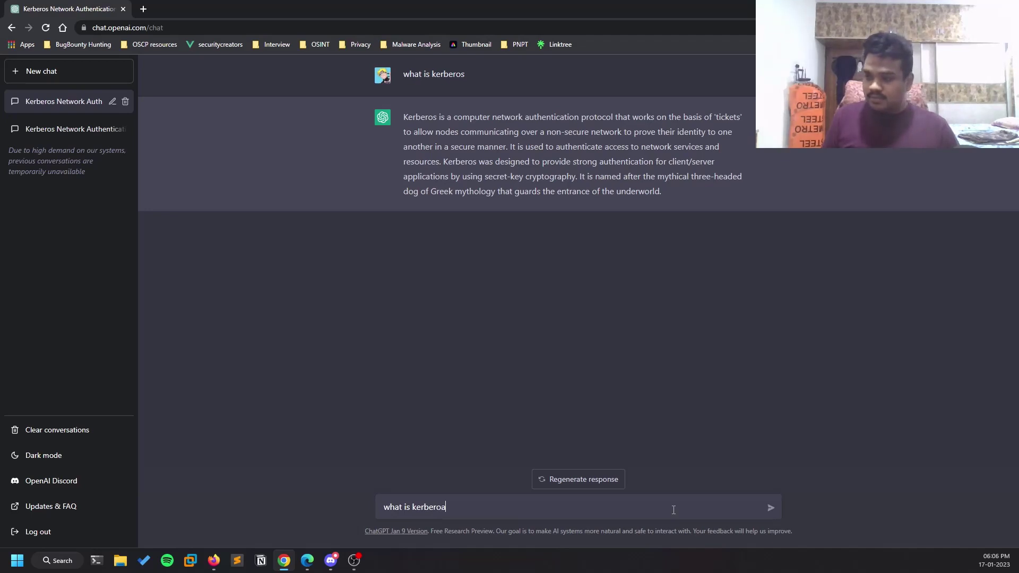
key(Return)
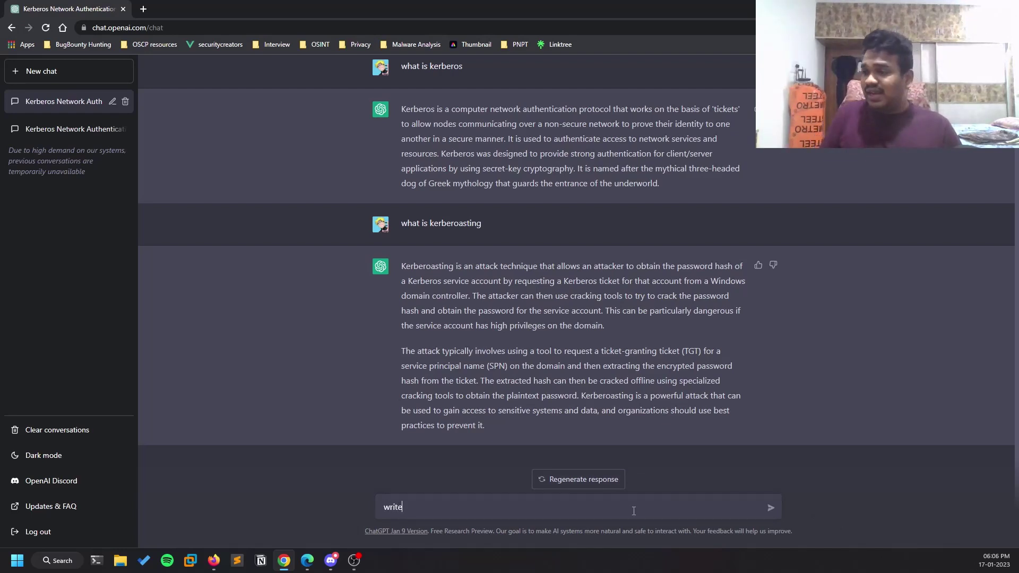
Request 'write a script in python for subdomain enumeration' from ChatGPT.
text(a)
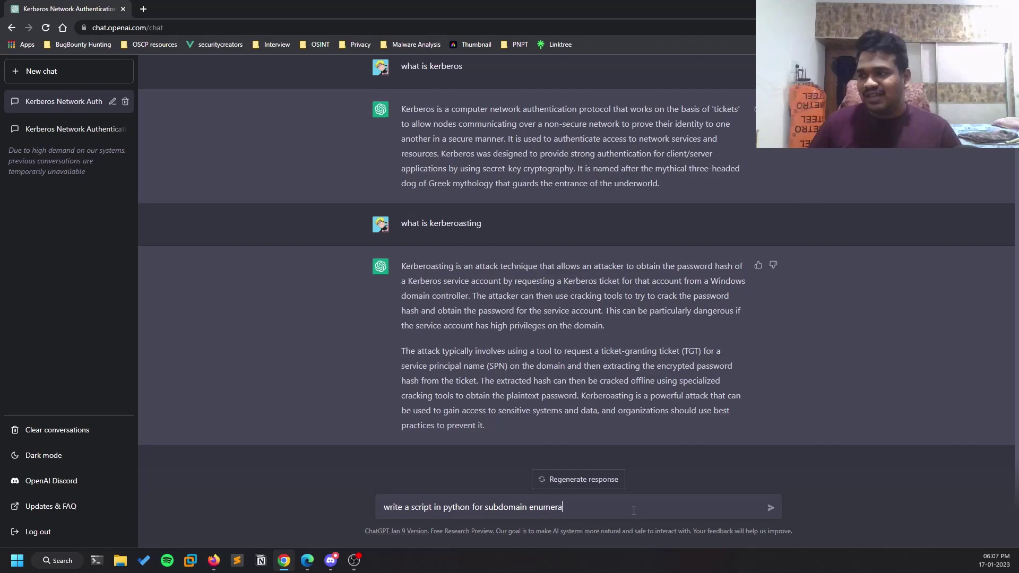
key(Return)
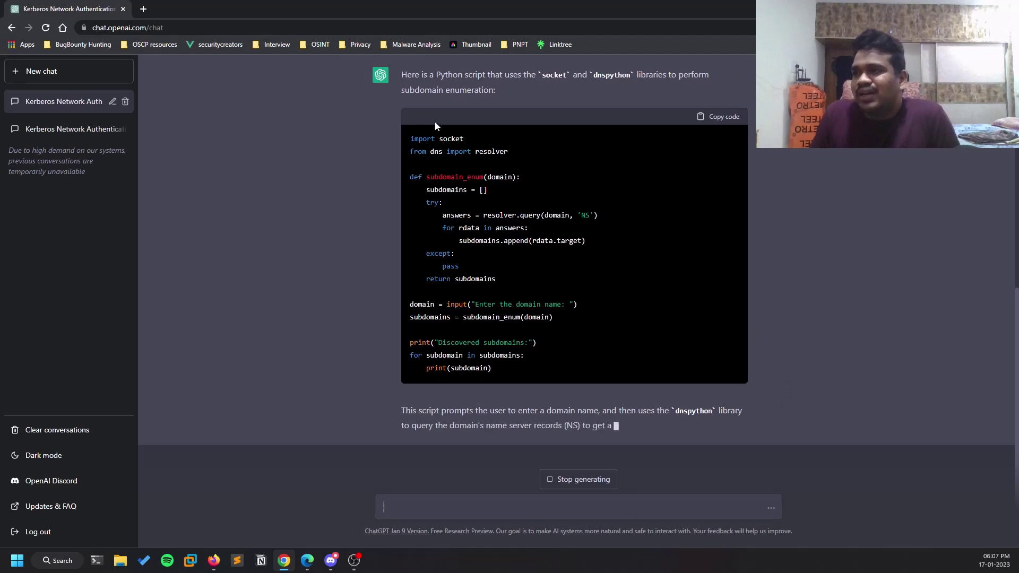
Review the Python subdomain script and the Kerberoasting answer above it, returning to the message box.
double_click(451, 138)
click(606, 515)
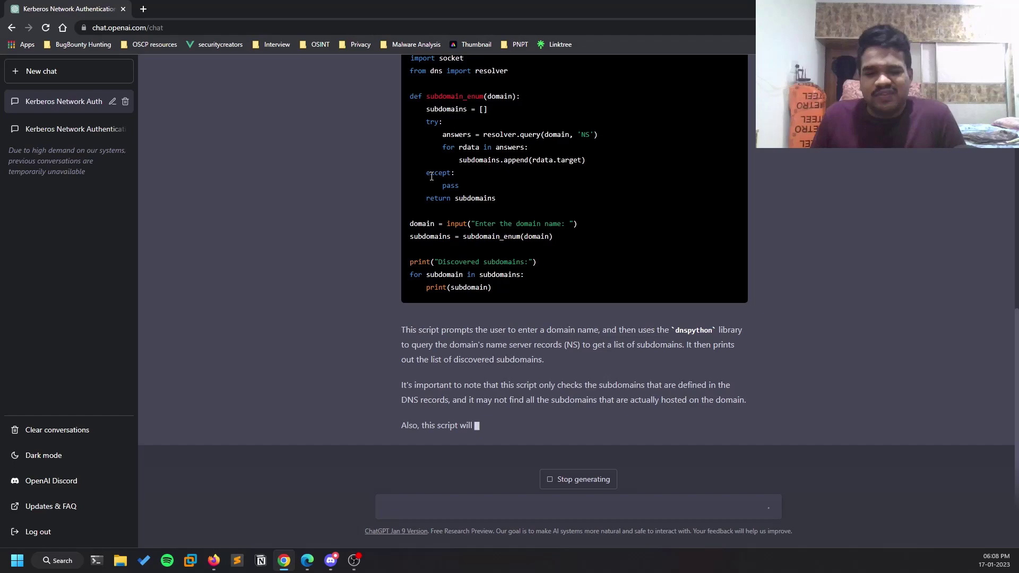
scroll(514, 112, up, 5)
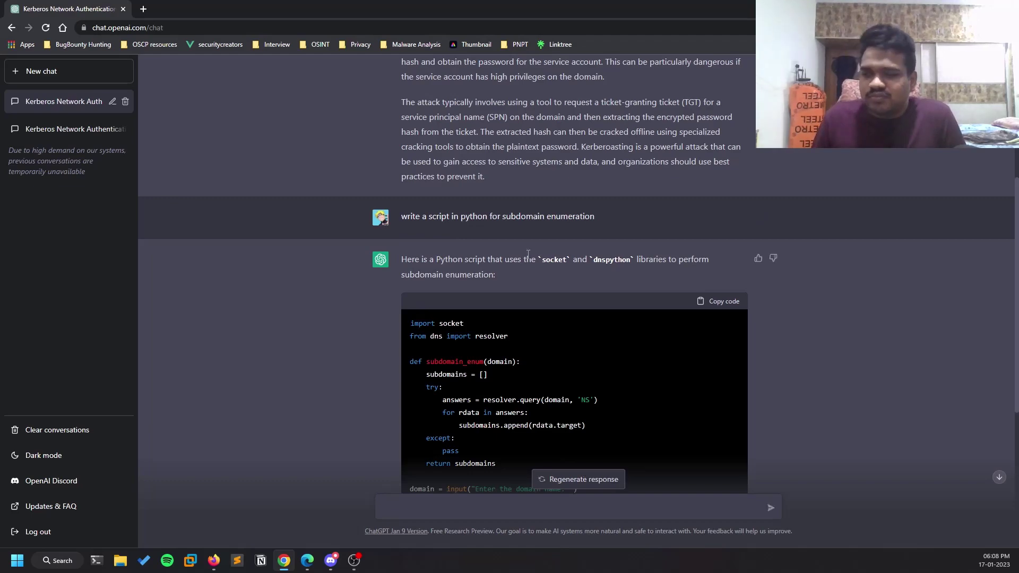
scroll(531, 255, down, 5)
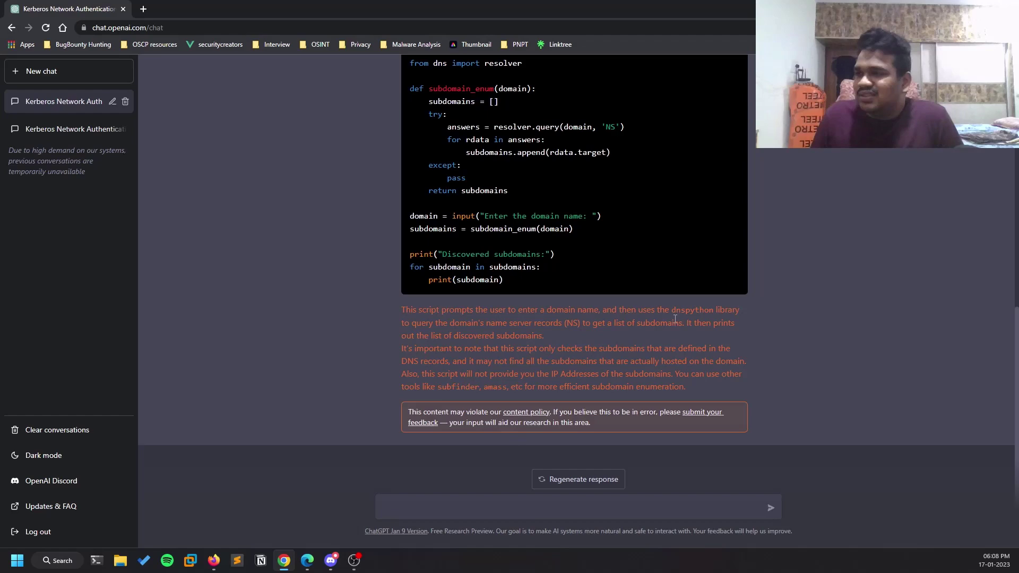
scroll(544, 351, up, 3)
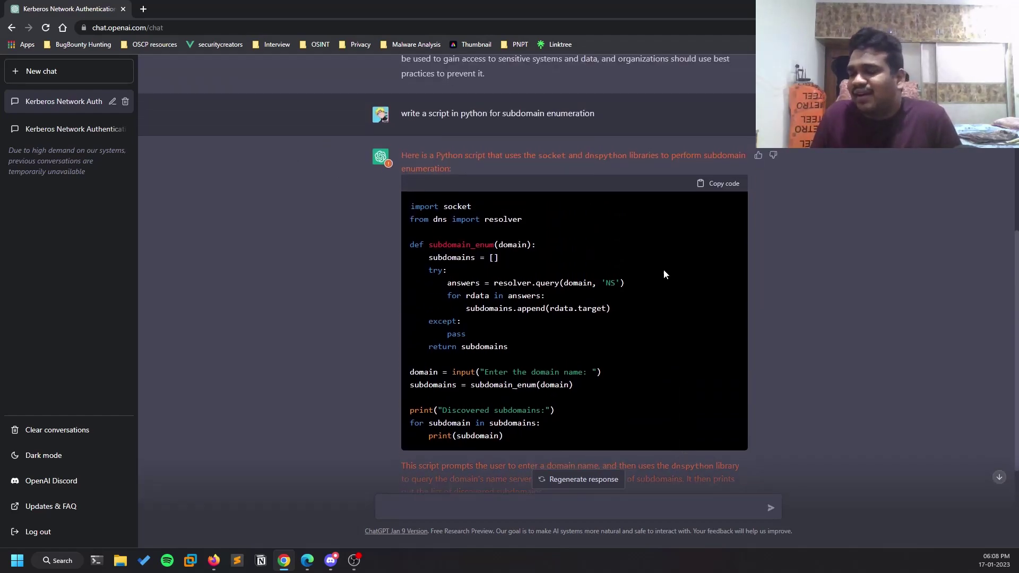
scroll(664, 269, down, 3)
scroll(673, 260, up, 6)
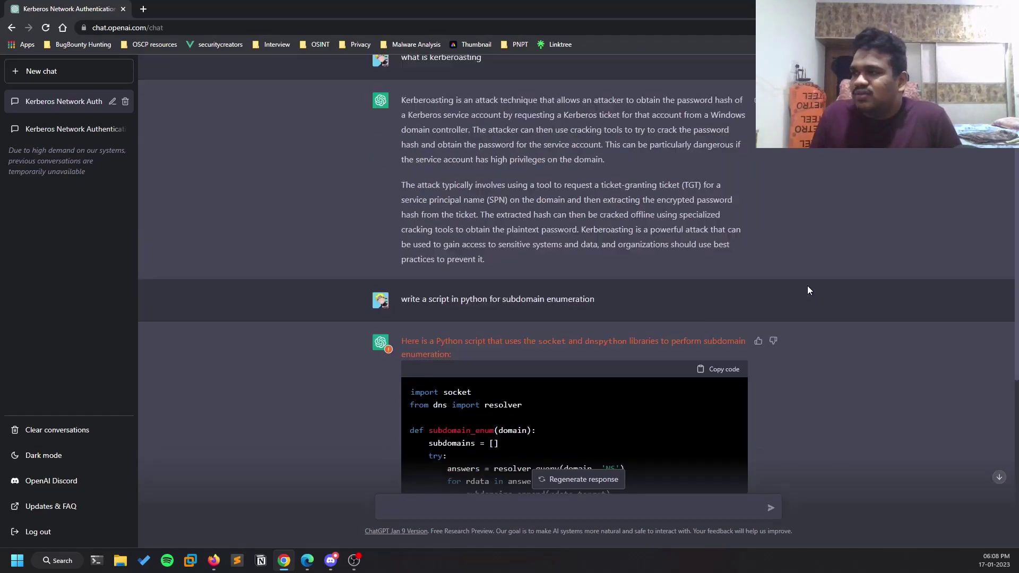
scroll(733, 291, down, 6)
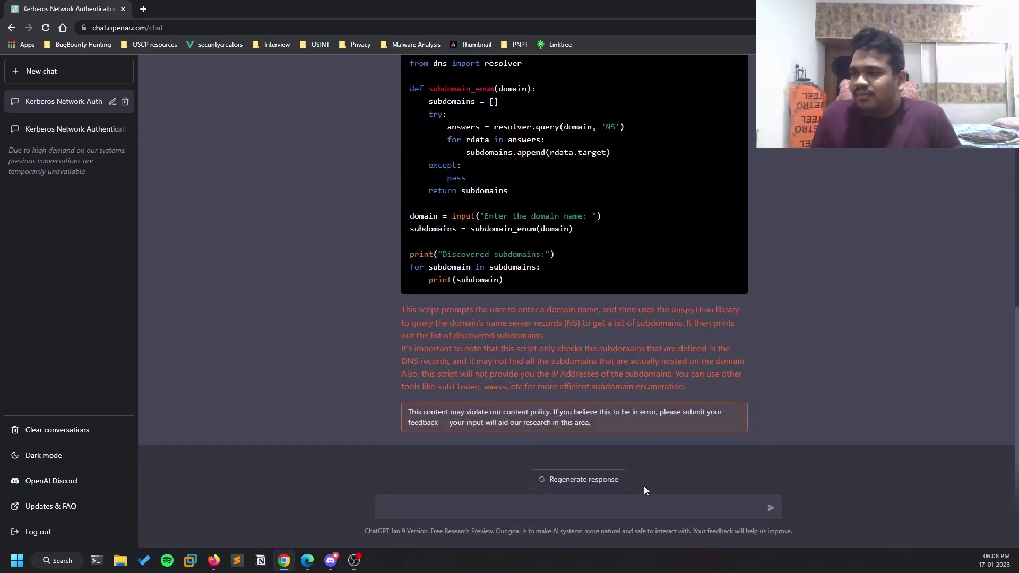
click(643, 506)
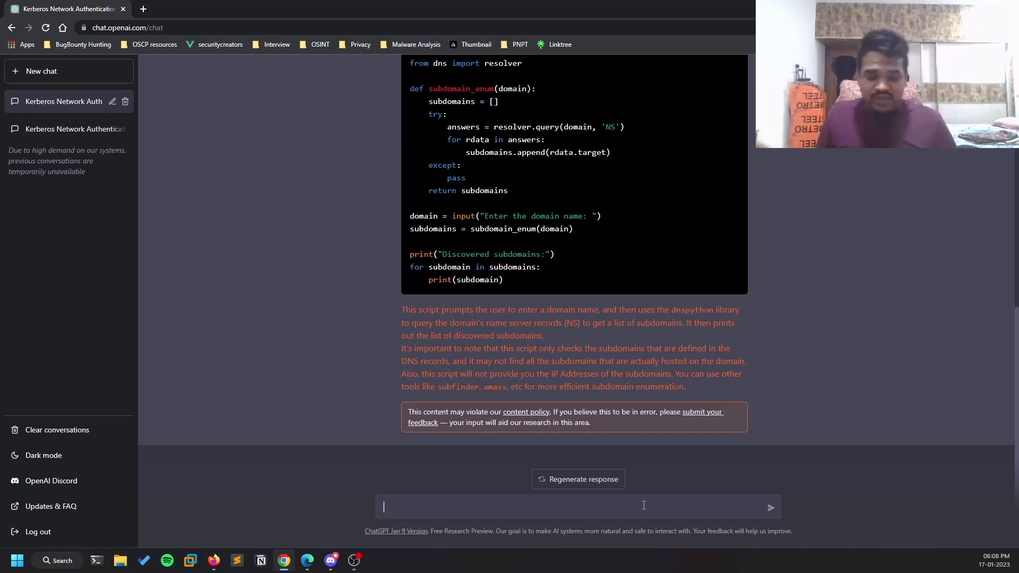
Ask for a bash one-liner ping sweep ('bash one lines for ping sweep') and read the reply.
text(bash one)
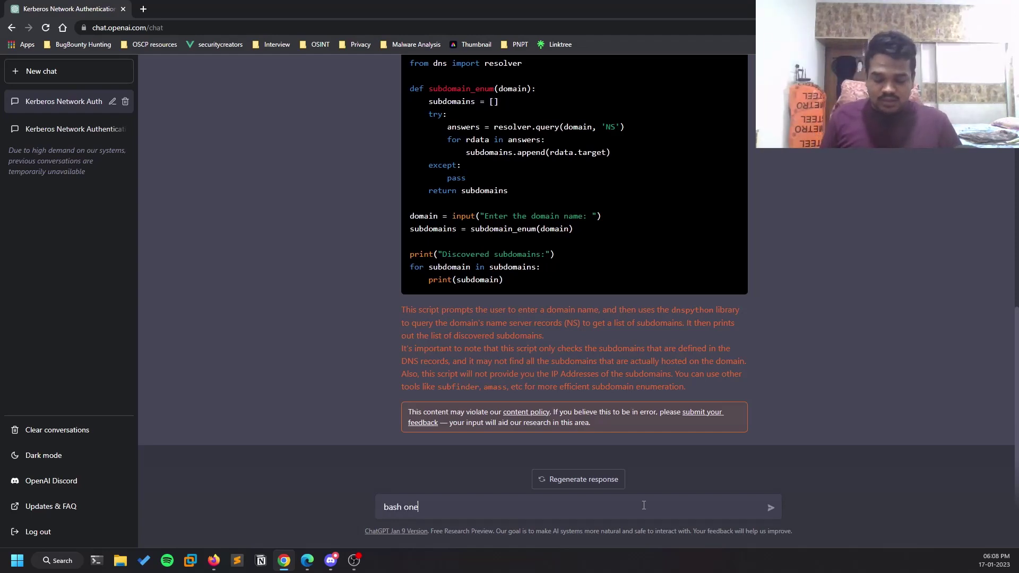
text( lines)
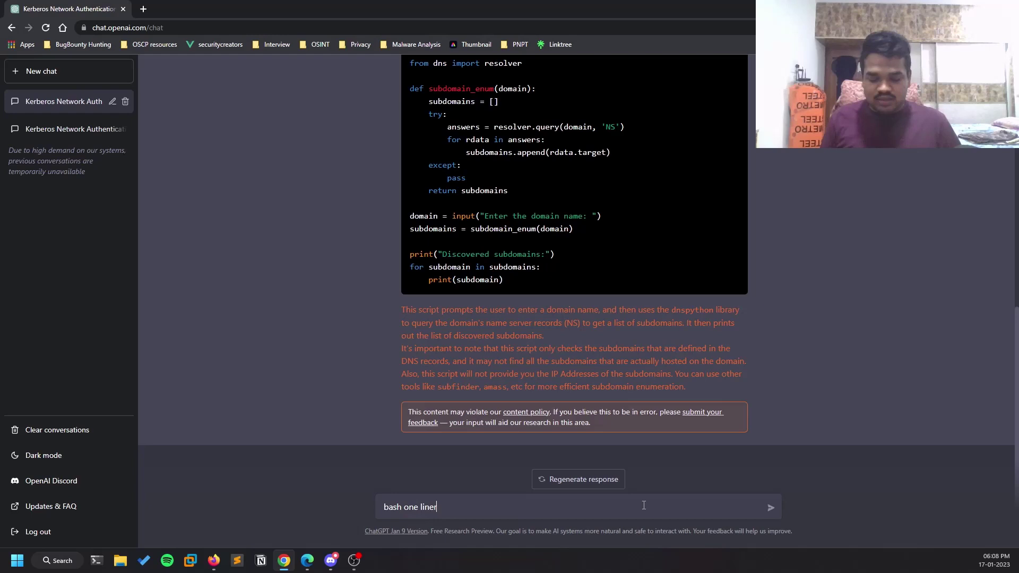
text( for ping)
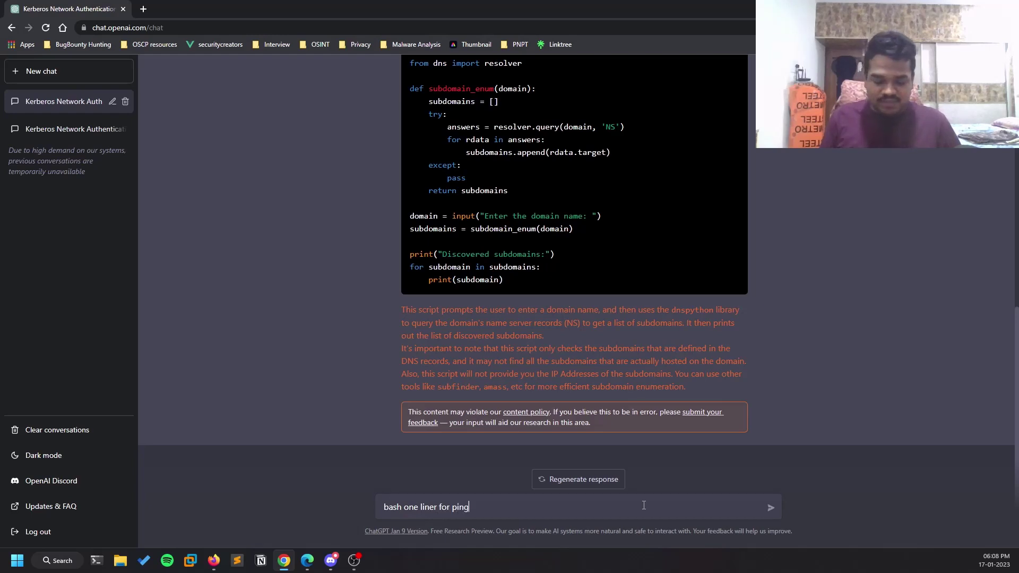
text( sweep)
key(Return)
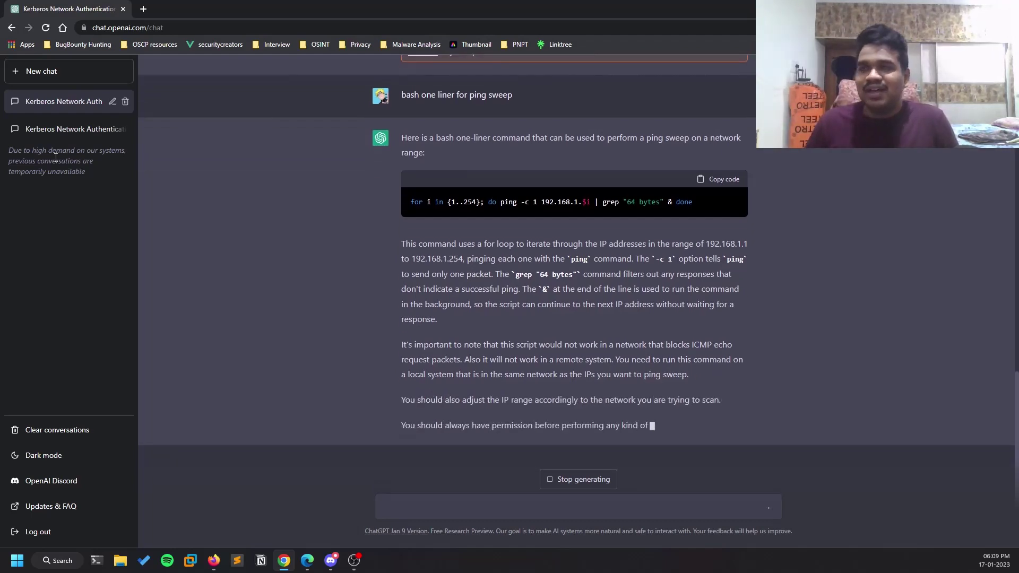
drag(56, 158, 66, 157)
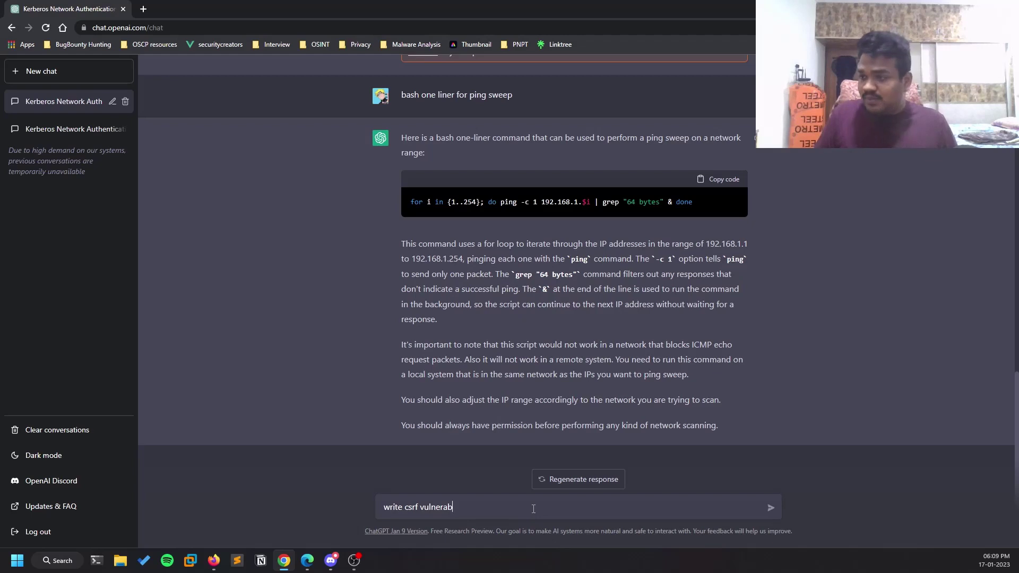
Send 'write csrf report' and review the seven-section CSRF report outline.
text(t)
key(Return)
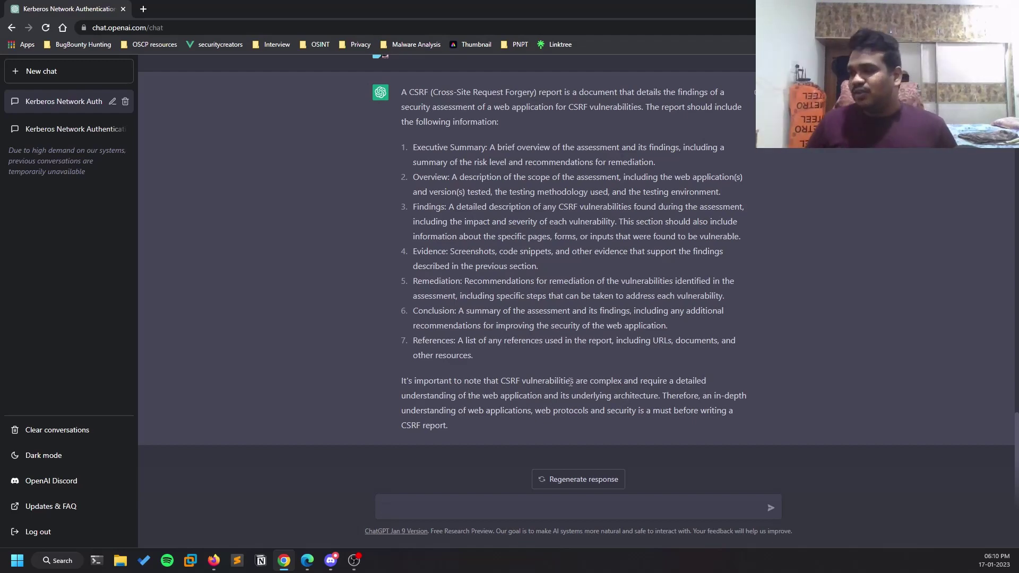
scroll(637, 395, up, 6)
scroll(636, 396, down, 6)
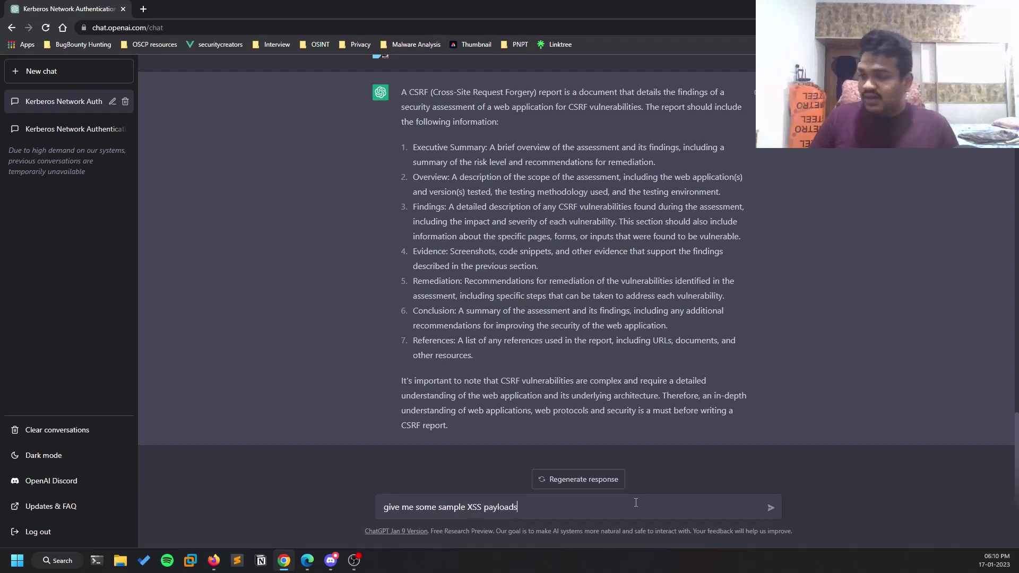
Send 'give me some sample XSS payloads' and stop the reply after the first payload.
key(Return)
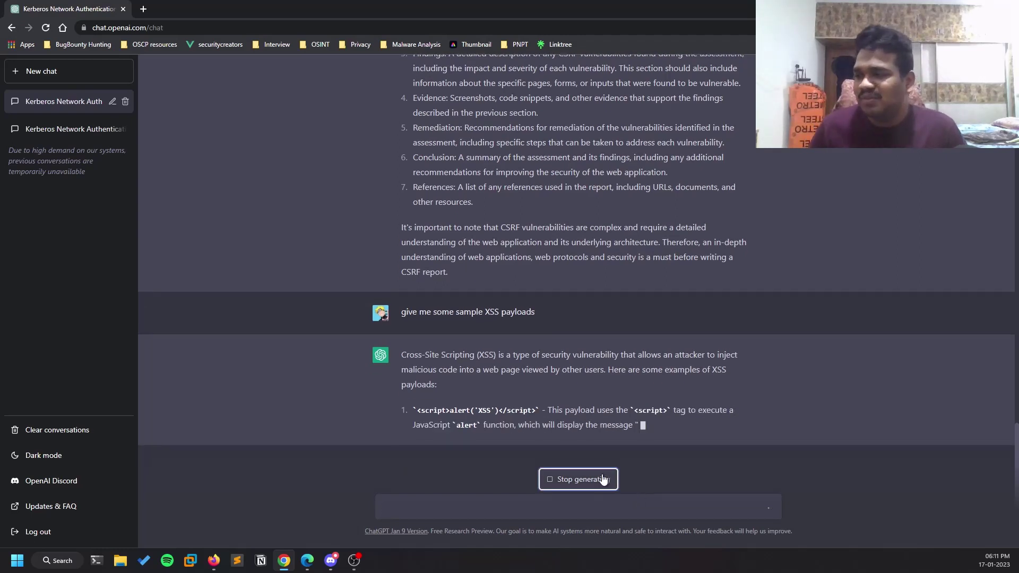
click(603, 479)
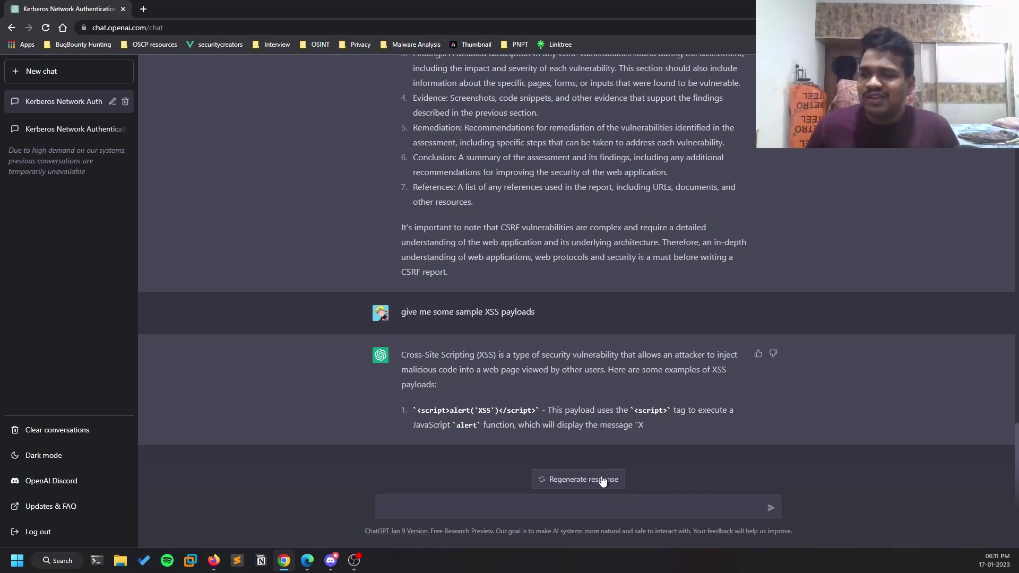
Ask ChatGPT 'how to look for idors'.
click(601, 504)
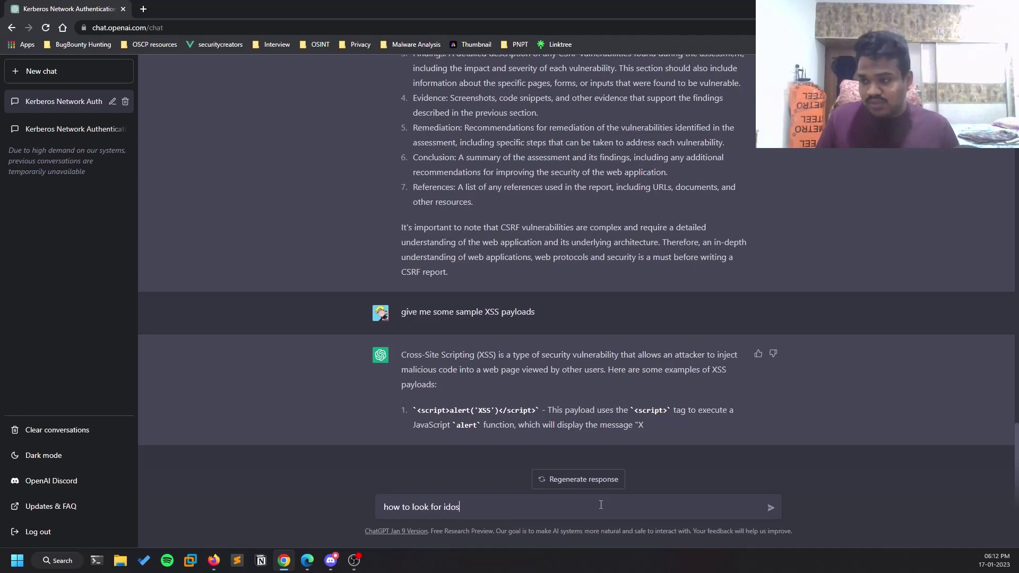
key(Return)
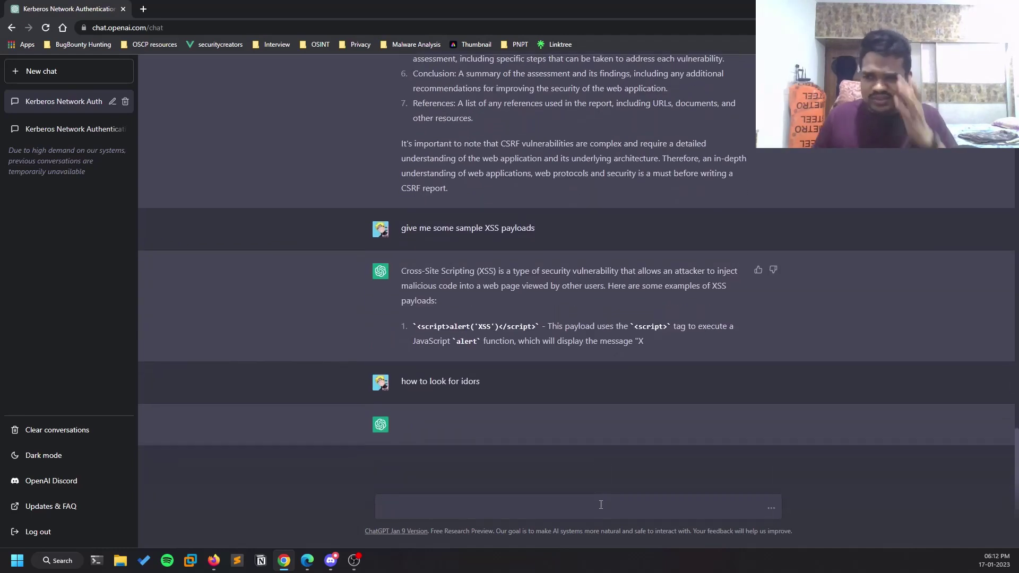